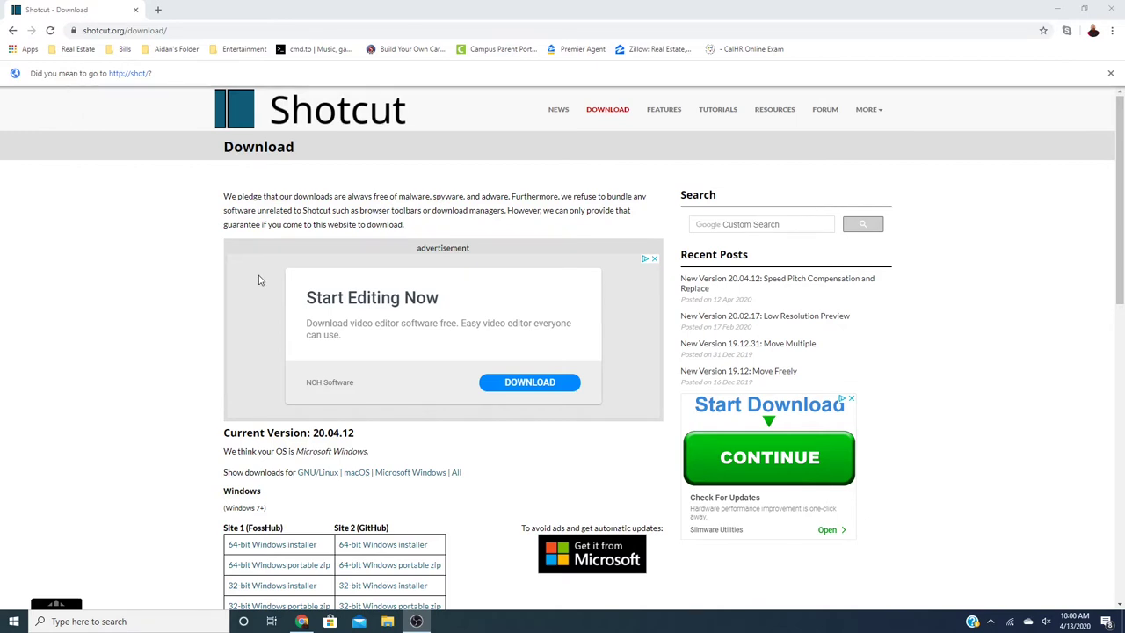
# Step: Scroll down to the Windows download table with 32- and 64-bit installers and portable zips
pyautogui.scroll(-2, 365, 451)
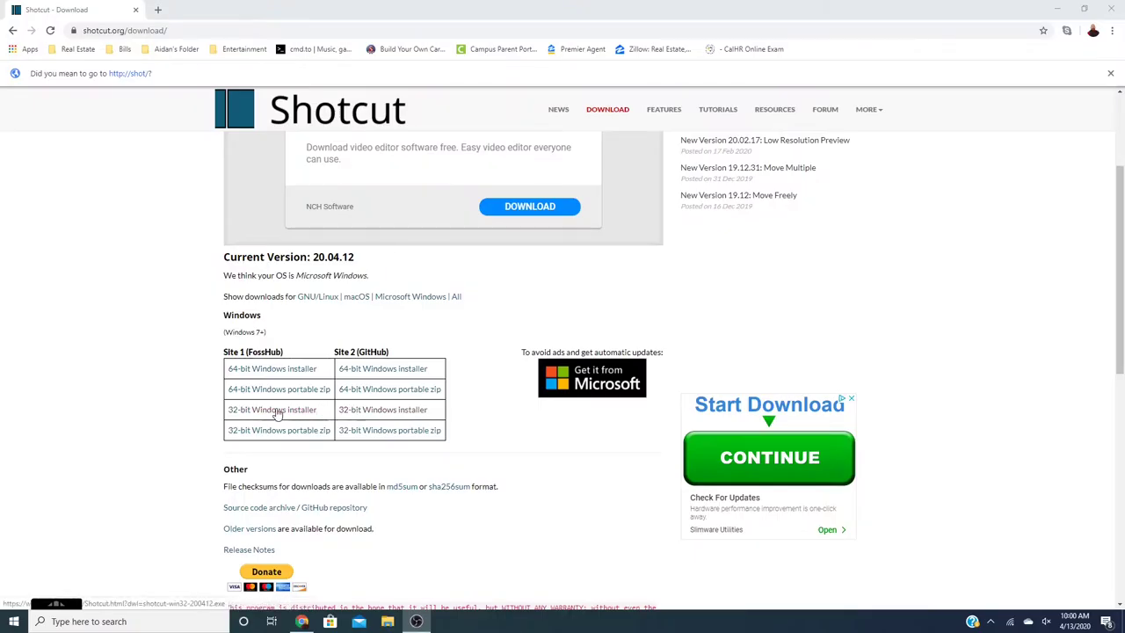
# Step: Download the 32-bit Windows installer from the GitHub (Site 2) link
pyautogui.click(373, 411)
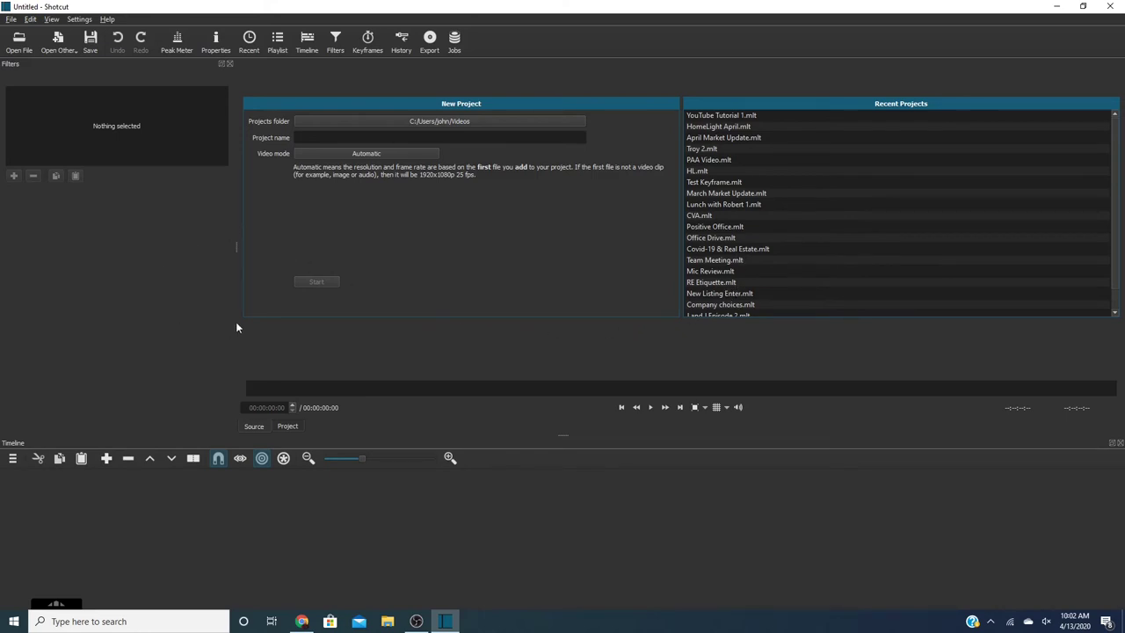
# Step: Cycle through the Playlist, Recent, Filters, Export and Jobs panels, return to Playlist, and close Jobs
pyautogui.click(277, 40)
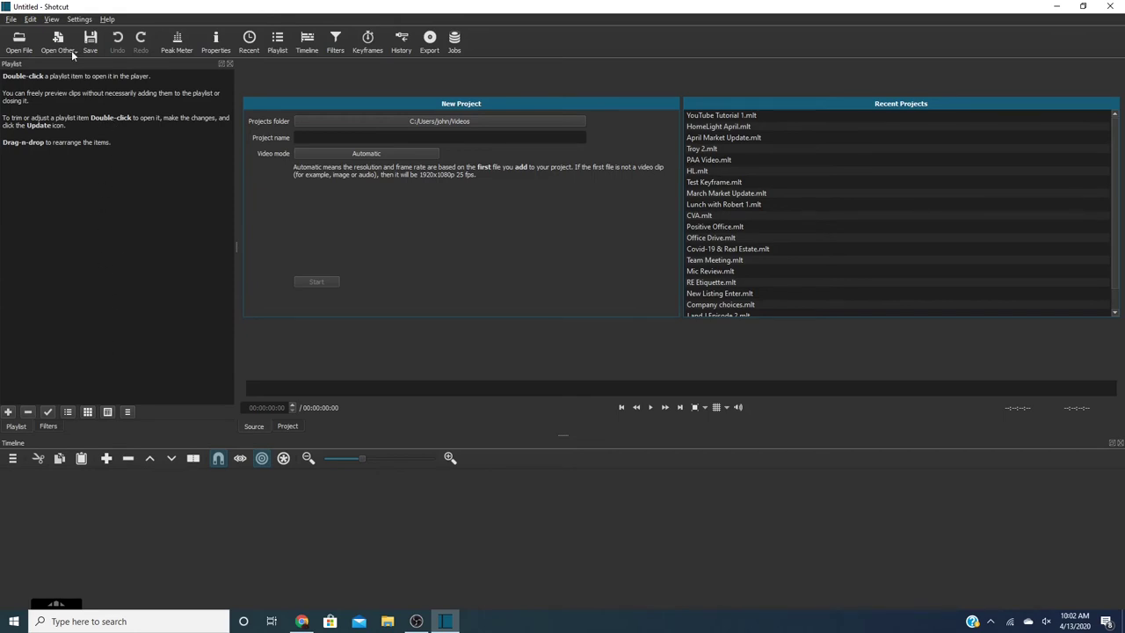
pyautogui.click(249, 42)
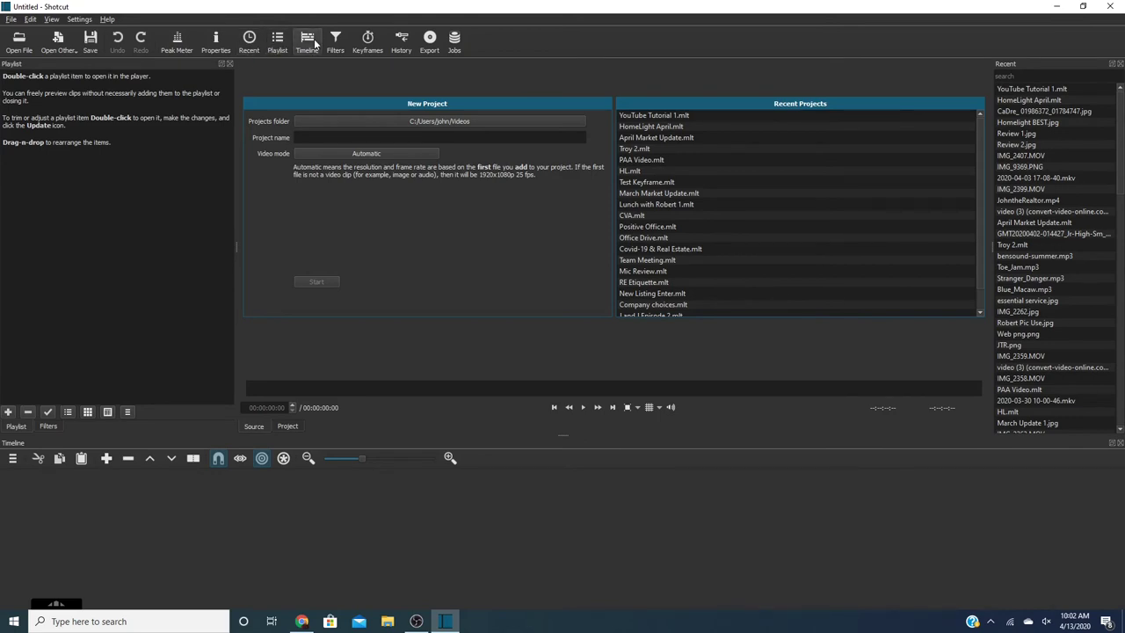
pyautogui.click(334, 42)
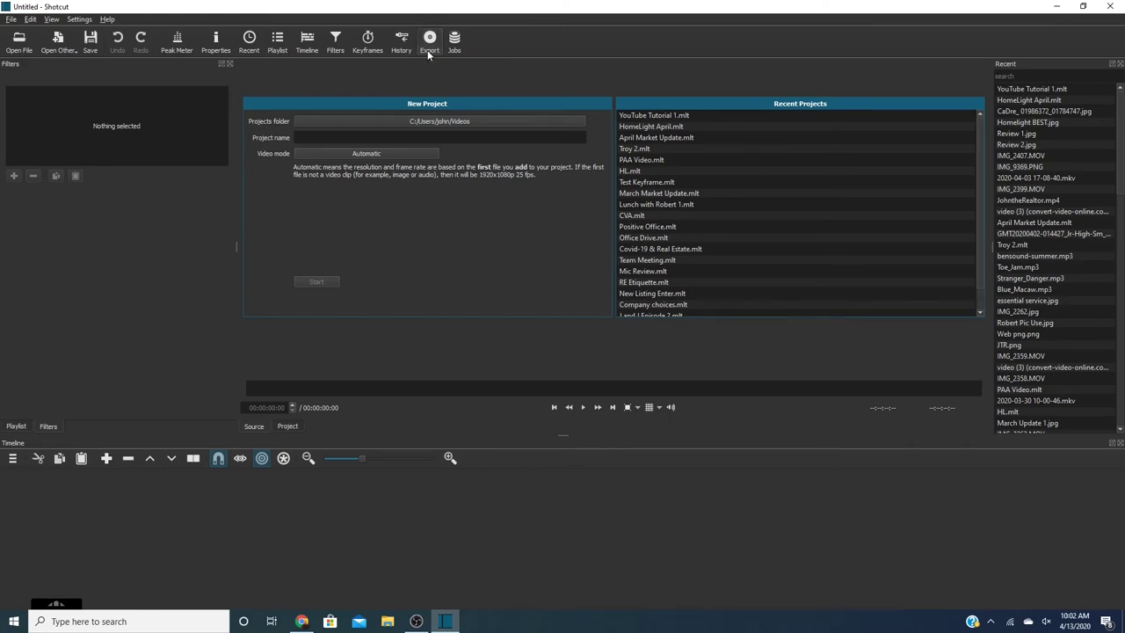
pyautogui.click(427, 50)
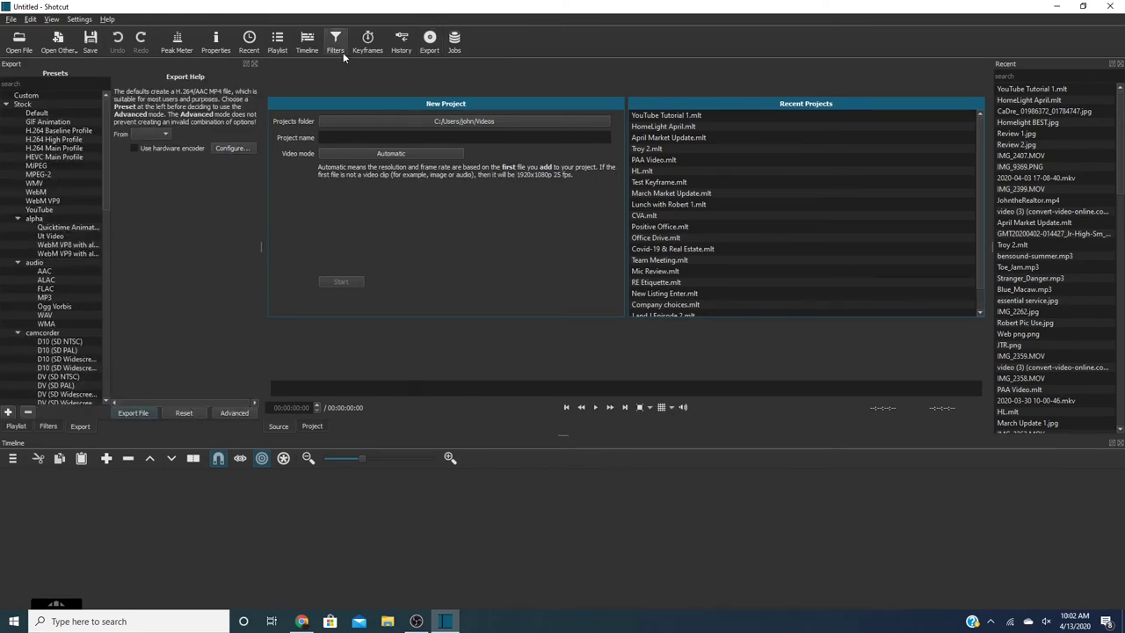
pyautogui.click(455, 44)
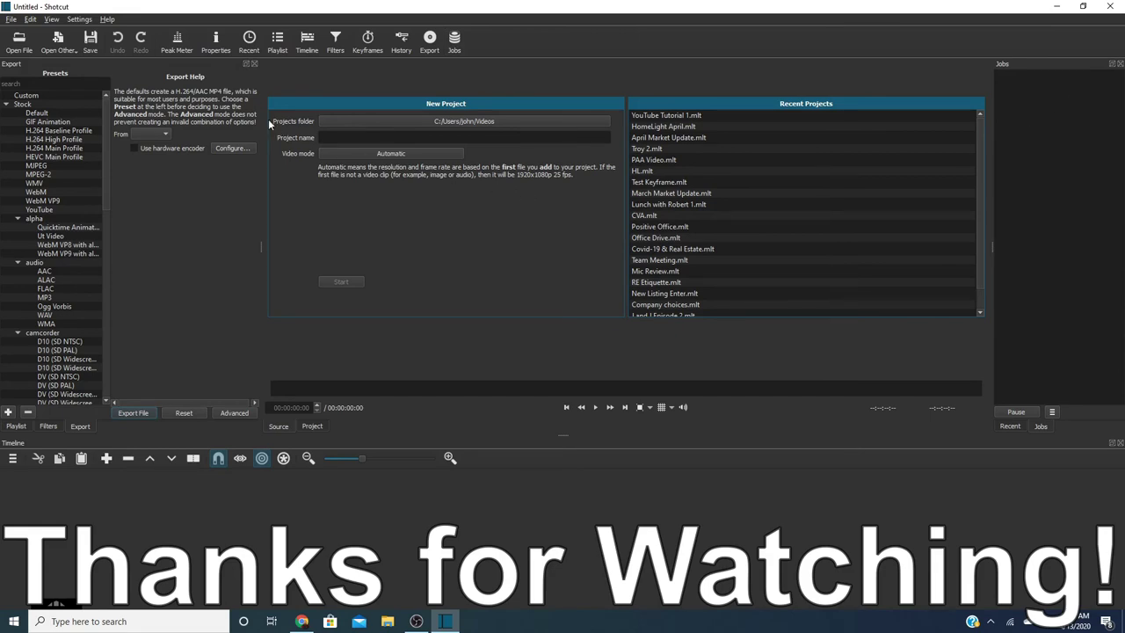
pyautogui.click(277, 40)
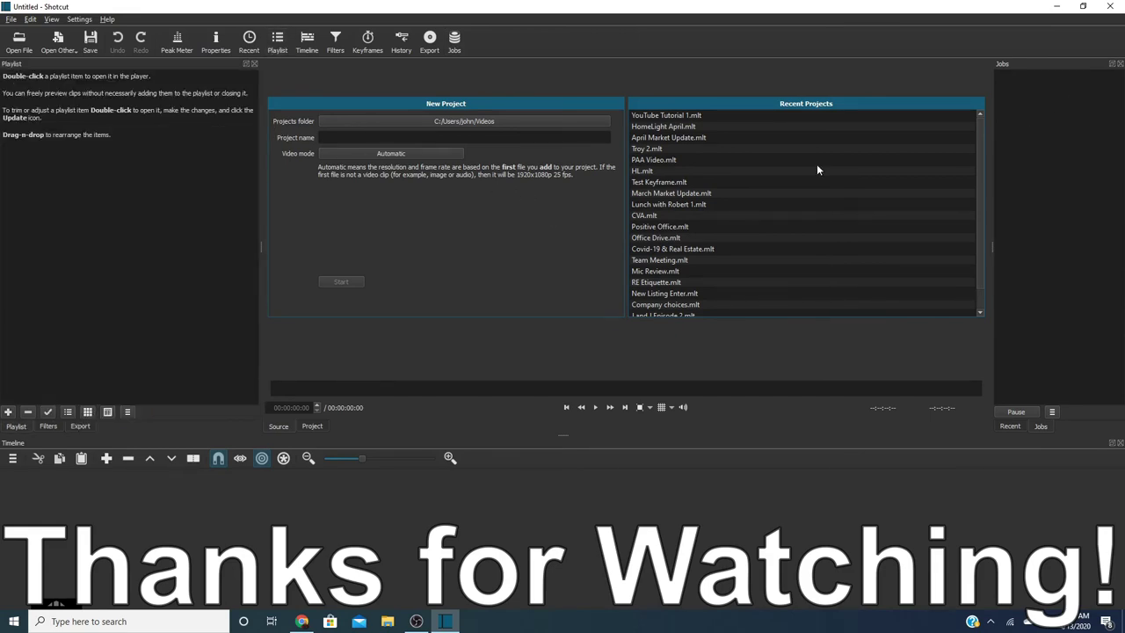
pyautogui.click(1119, 65)
# Step: Close the Recent dock so New Project and Recent Projects widen beside the playlist
pyautogui.click(1118, 65)
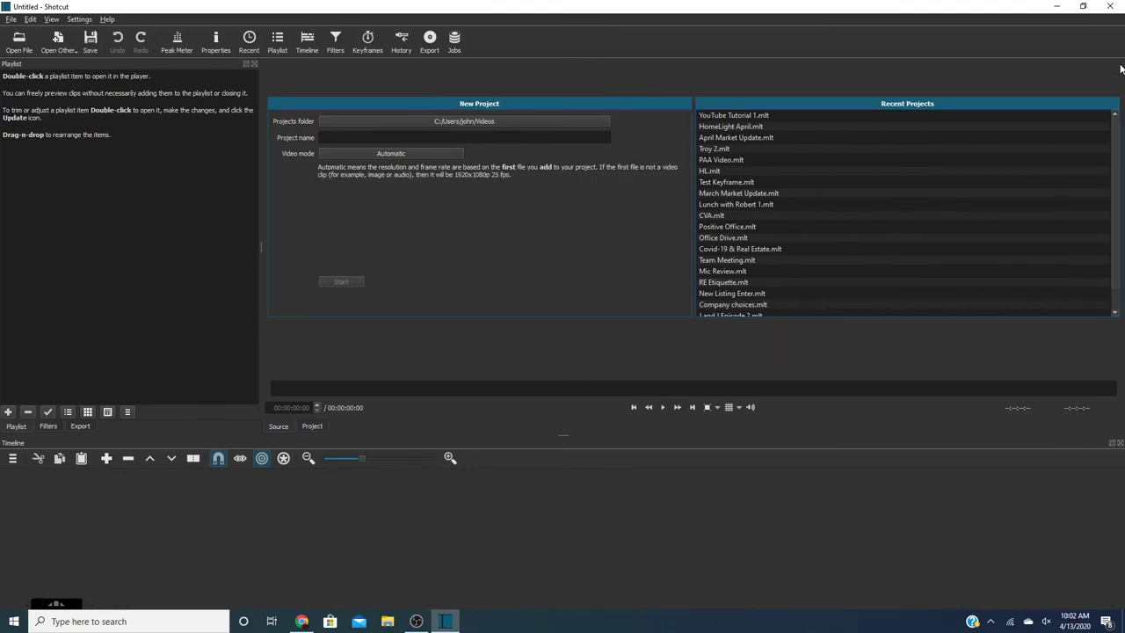